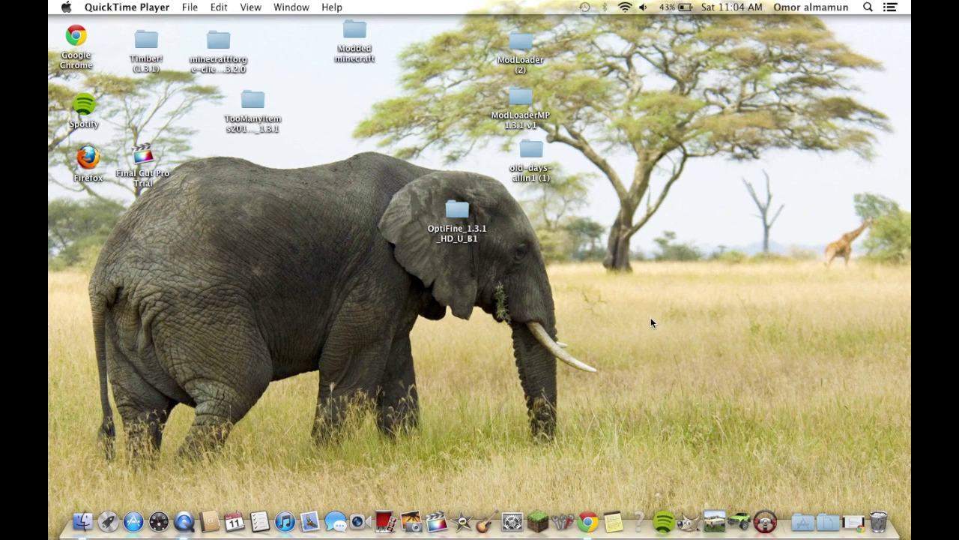
# - Reposition the OptiFine_1.3.1_HD_U_B1 folder on the desktop, then bring up the OptiFine forum in Chrome
pyautogui.moveTo(458, 211); pyautogui.dragTo(425, 216)
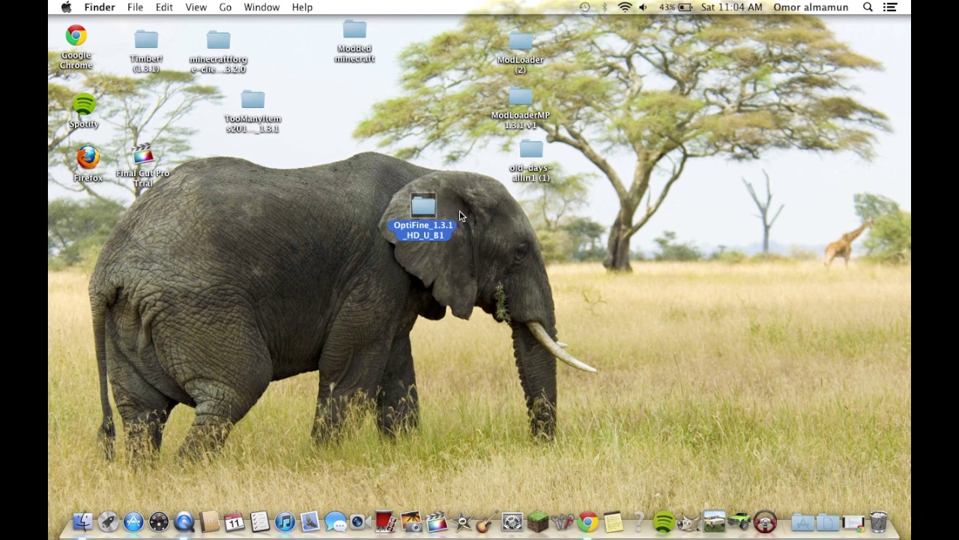
pyautogui.click(476, 231)
pyautogui.moveTo(417, 207); pyautogui.dragTo(418, 226)
pyautogui.click(481, 230)
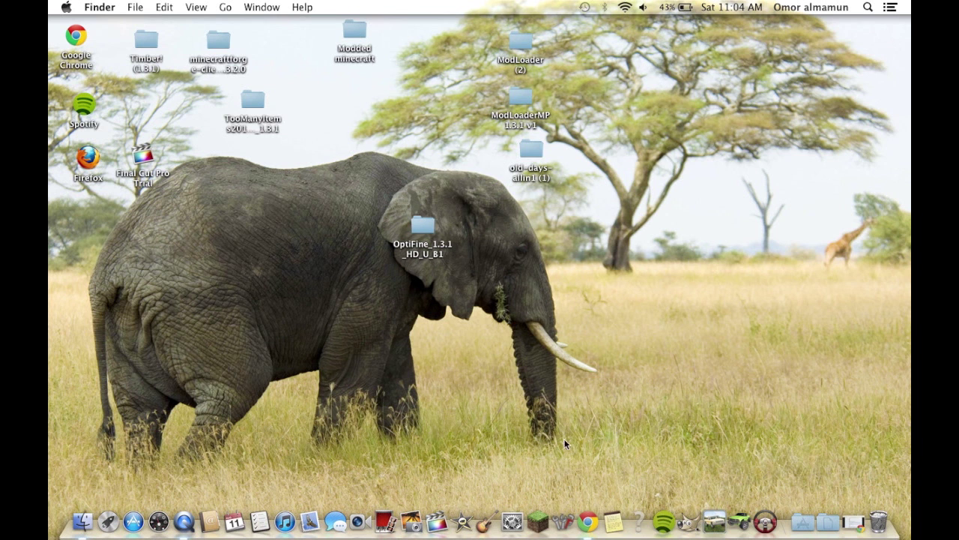
pyautogui.click(584, 494)
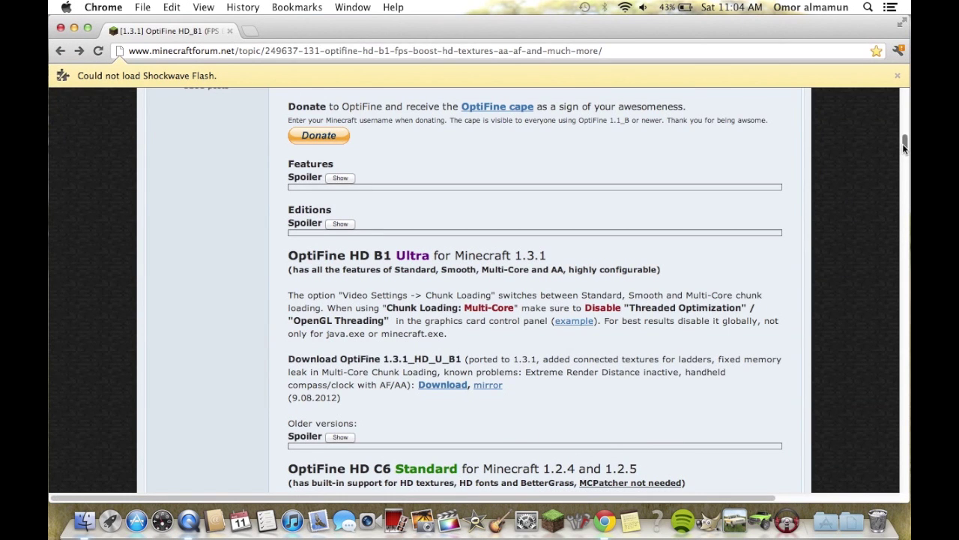
# - Scroll down through the OptiFine HD B1 forum thread
pyautogui.moveTo(902, 143); pyautogui.dragTo(907, 99)
pyautogui.scroll(-3, 907, 100)
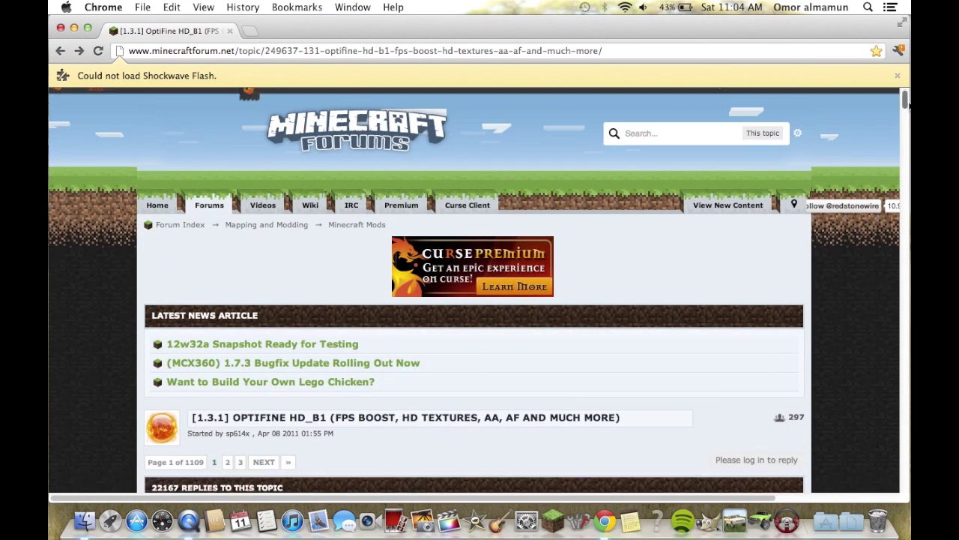
pyautogui.scroll(-10, 474, 292)
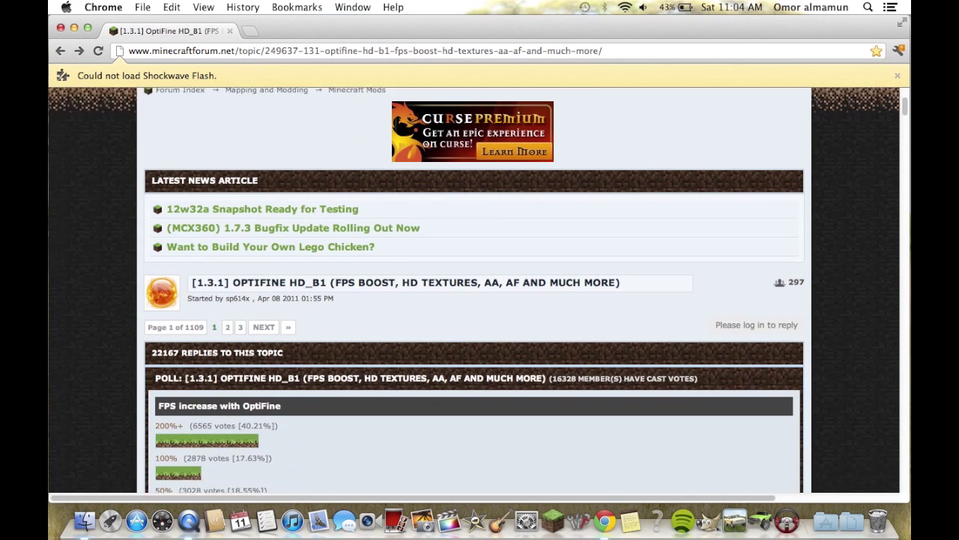
pyautogui.scroll(-8, 474, 293)
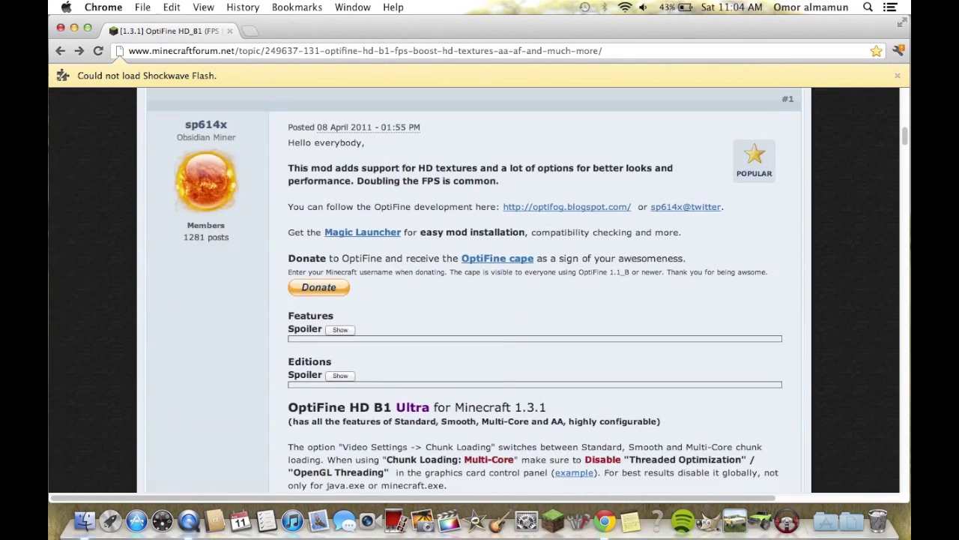
pyautogui.scroll(-5, 473, 293)
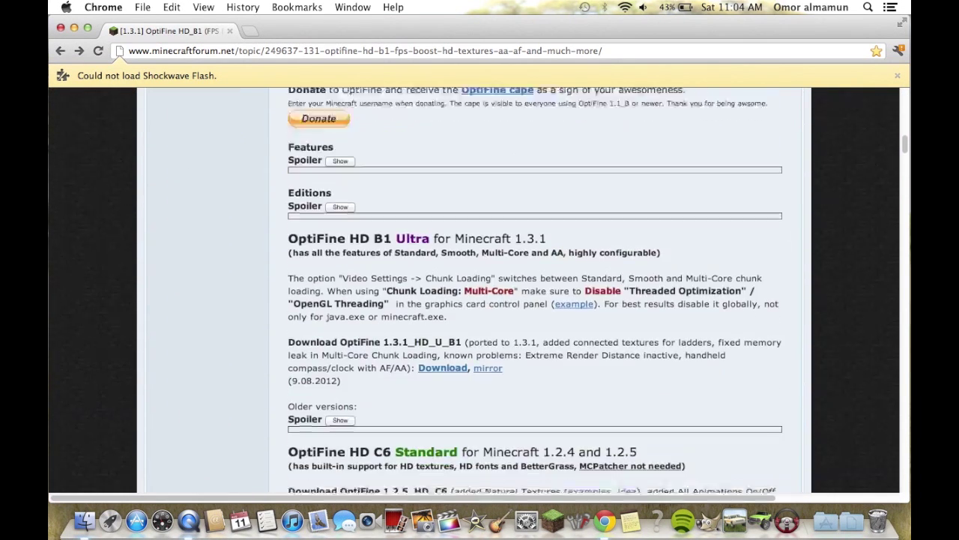
pyautogui.scroll(-1, 474, 292)
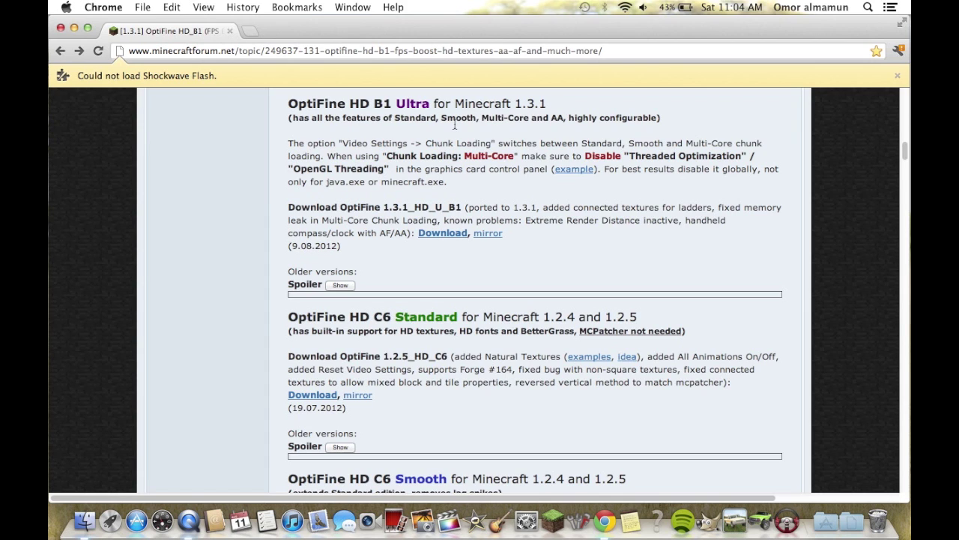
# - Check the 1.3.1_HD_U_B1 download link, return to the thread, and minimize Chrome
pyautogui.click(443, 233)
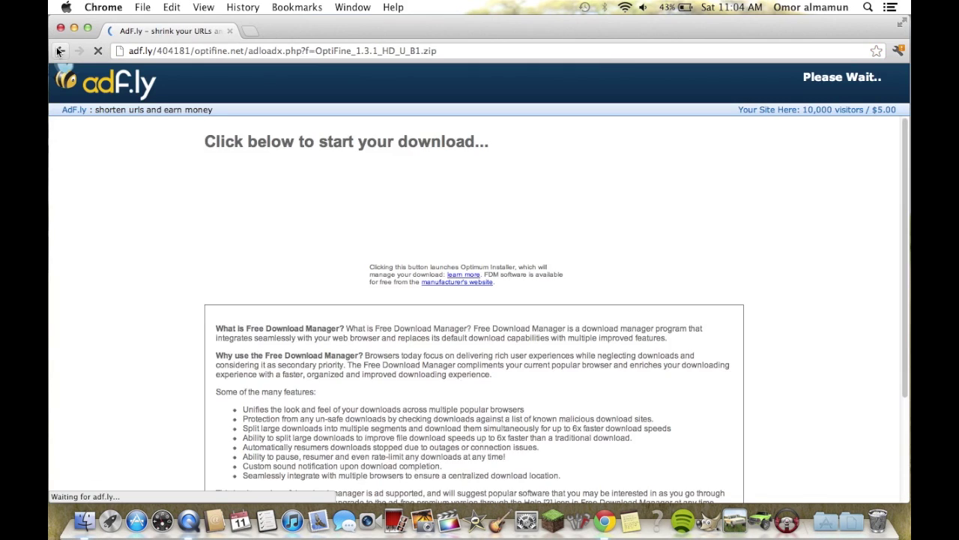
pyautogui.click(56, 46)
pyautogui.click(73, 28)
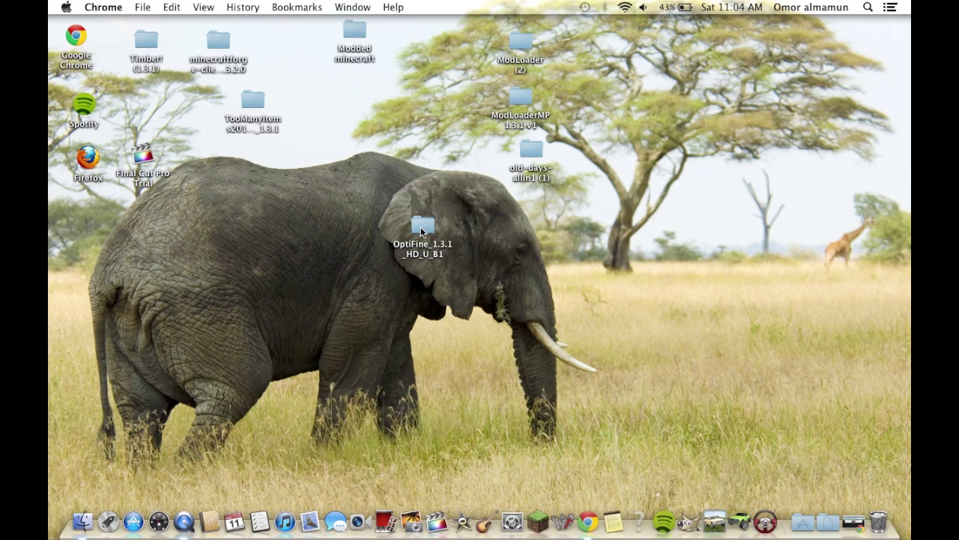
# - Select all .class files in the OptiFine_1.3.1_HD_U_B1 folder, then close the folder
pyautogui.click(421, 228)
pyautogui.doubleClick(422, 228)
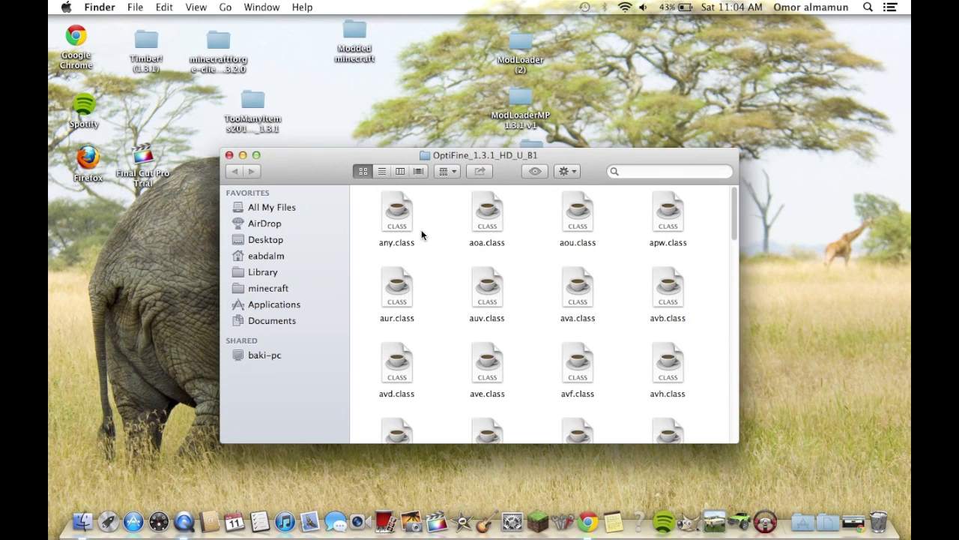
pyautogui.press('super+a')
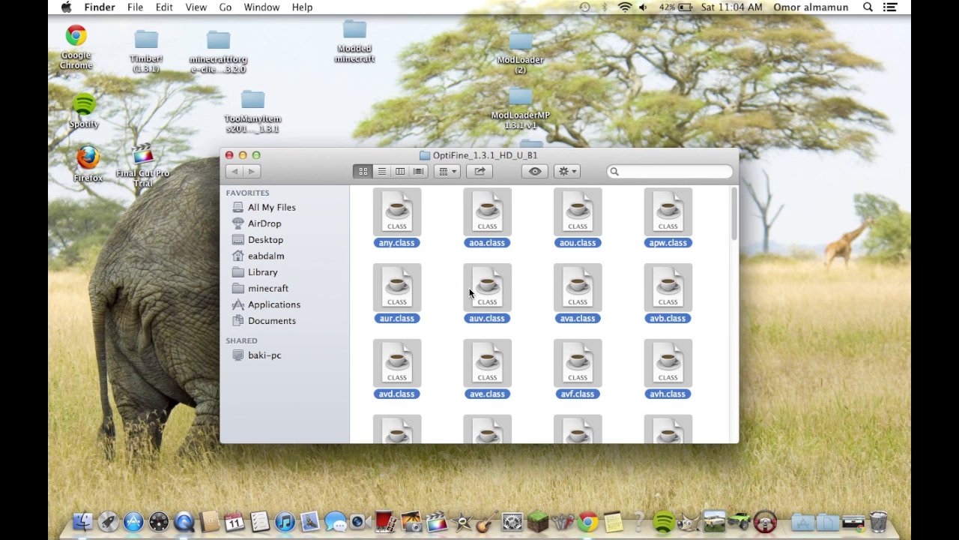
pyautogui.click(229, 155)
# - Open a new Finder window showing the home folder, then bring up the Go menu
pyautogui.click(82, 514)
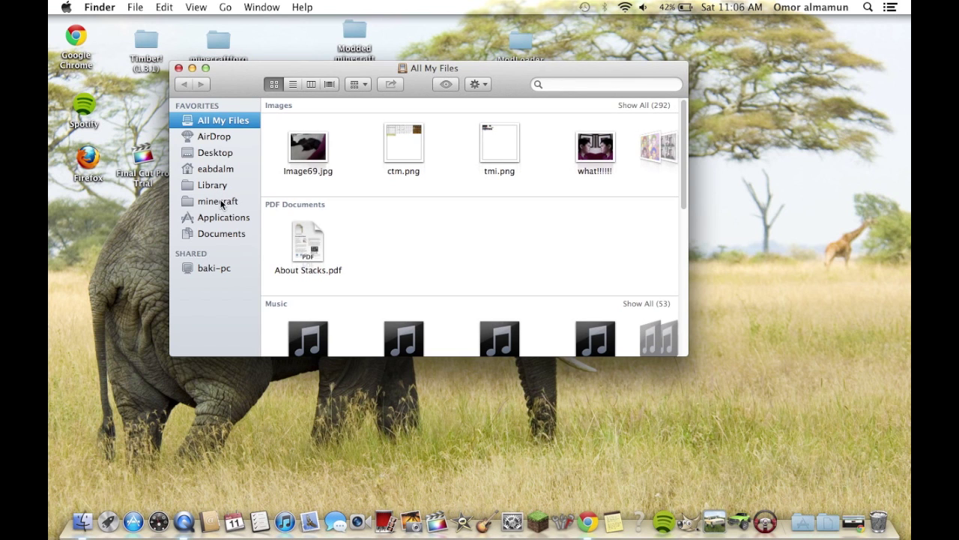
pyautogui.click(218, 202)
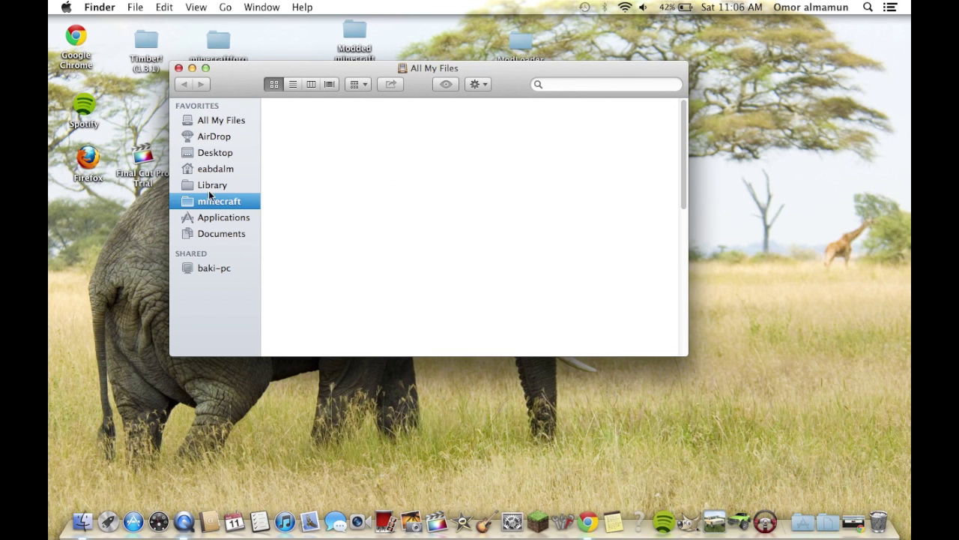
pyautogui.click(212, 186)
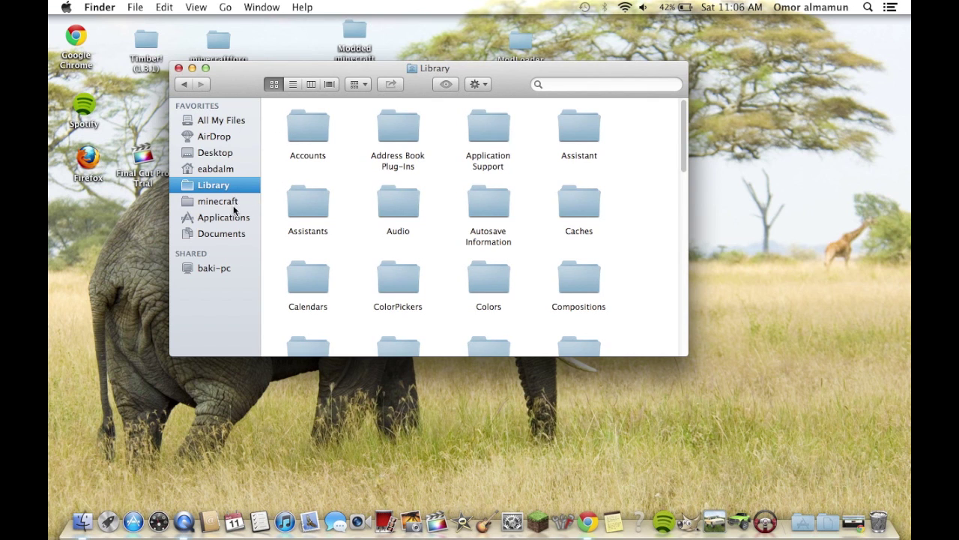
pyautogui.click(218, 169)
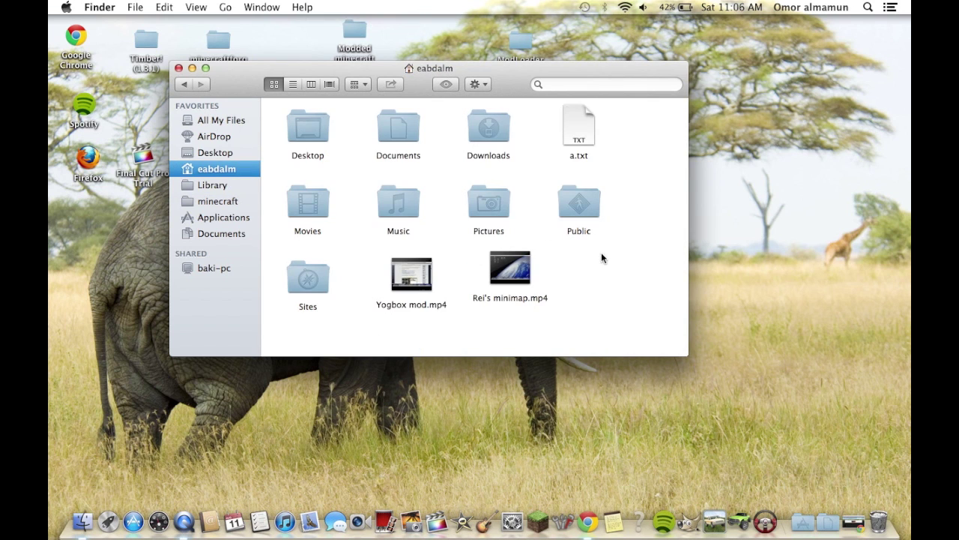
pyautogui.moveTo(558, 241); pyautogui.dragTo(613, 297)
pyautogui.click(227, 8)
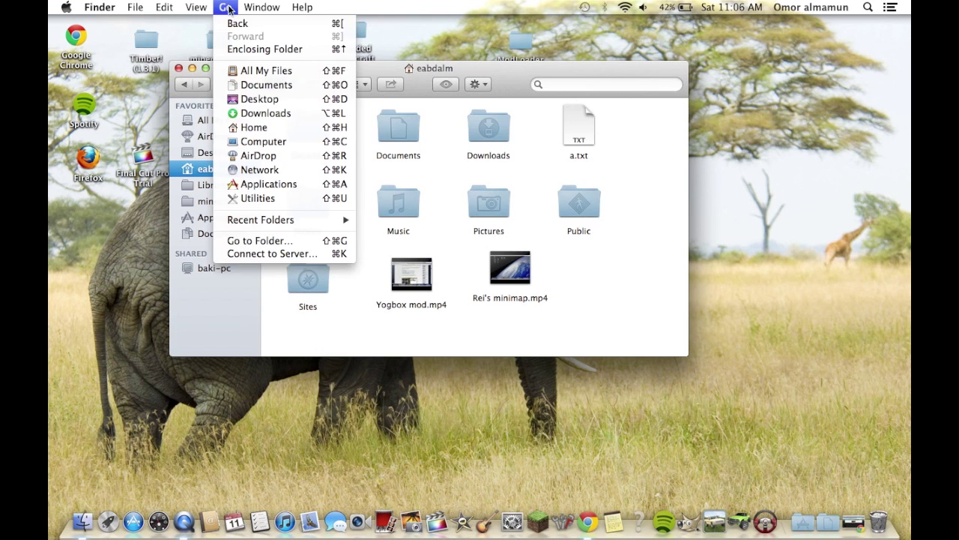
# - Go to ~/Library/Application Support/minecraft, open bin, and select minecraft.jar for renaming
pyautogui.click(257, 241)
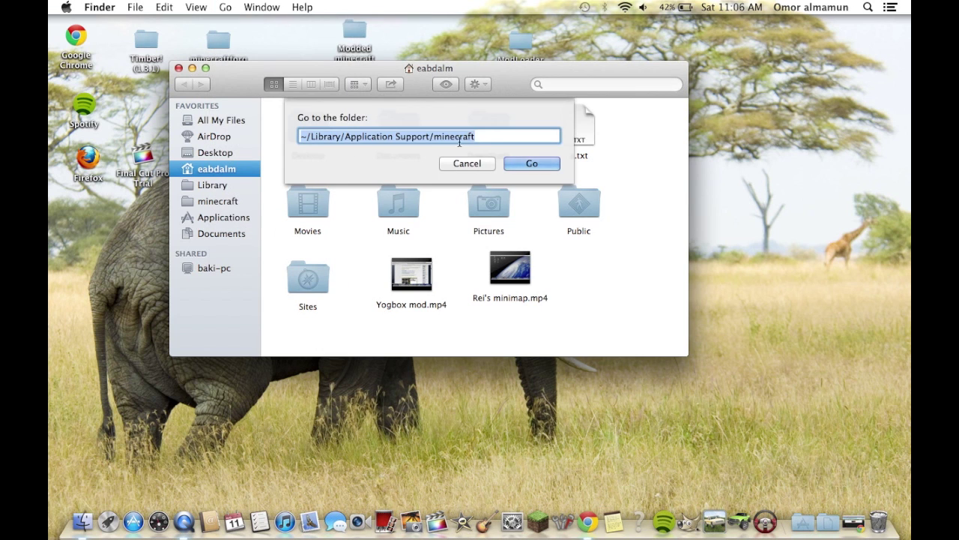
pyautogui.click(487, 135)
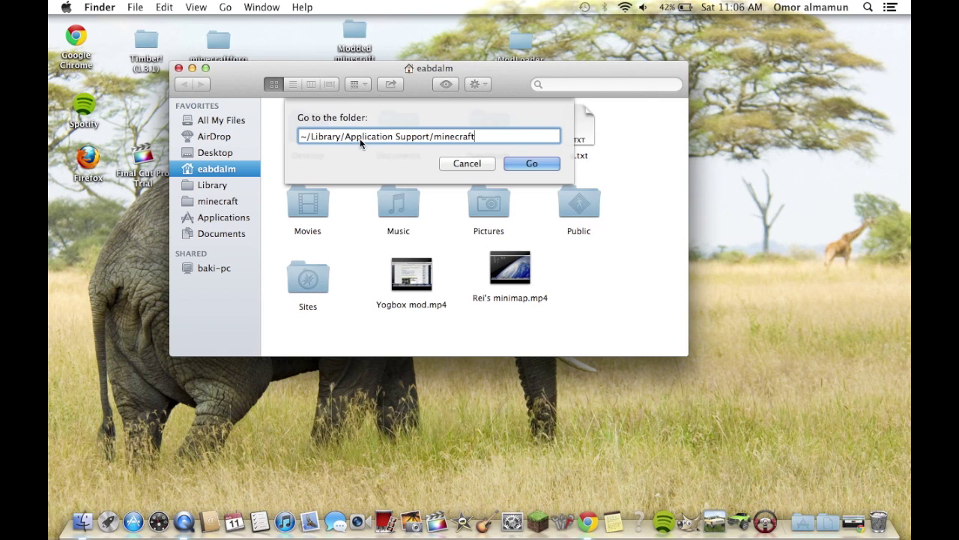
pyautogui.click(531, 162)
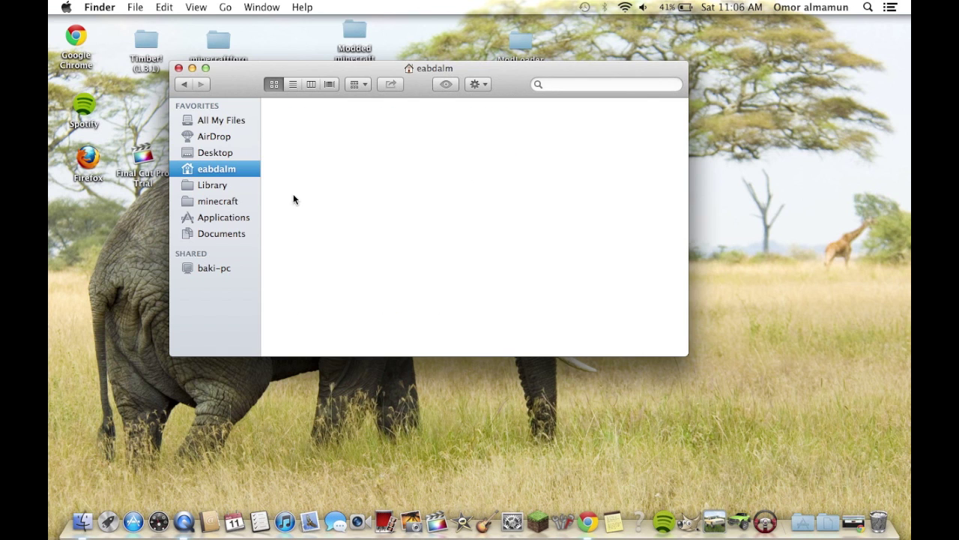
pyautogui.doubleClick(301, 122)
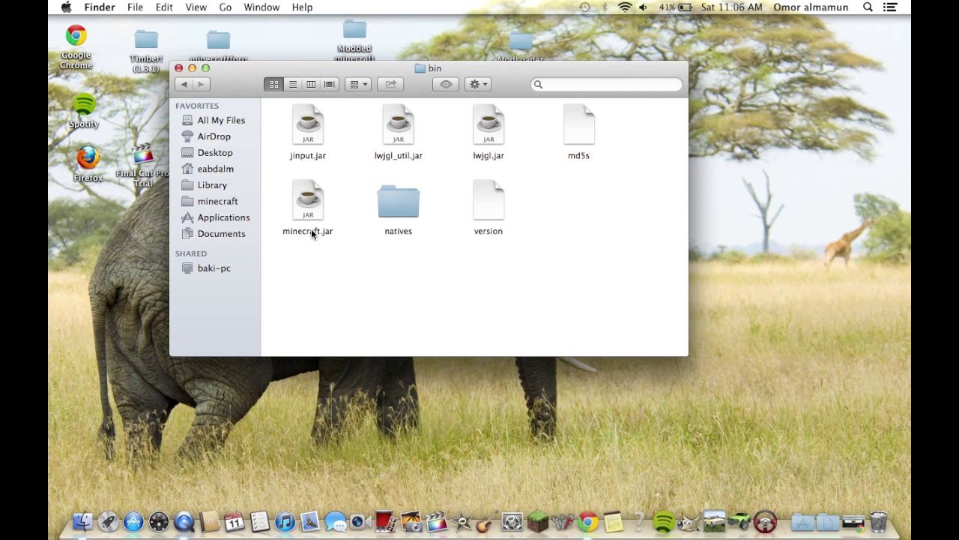
pyautogui.click(310, 229)
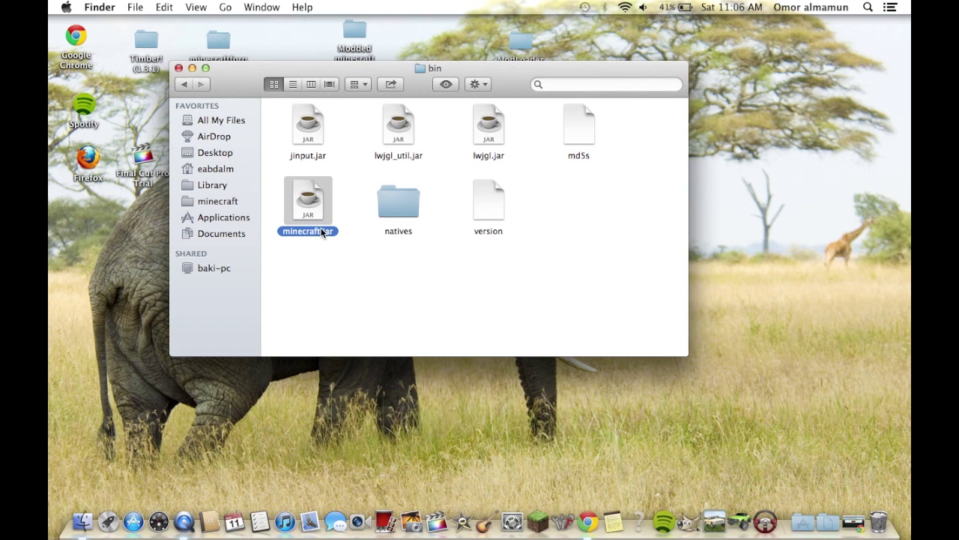
pyautogui.click(322, 231)
# - Rename minecraft.jar to minecraft.jar.zip, accept the .zip extension, and extract it
pyautogui.click(322, 230)
pyautogui.write('.zip')
pyautogui.press('Return')
pyautogui.click(573, 197)
pyautogui.doubleClick(314, 204)
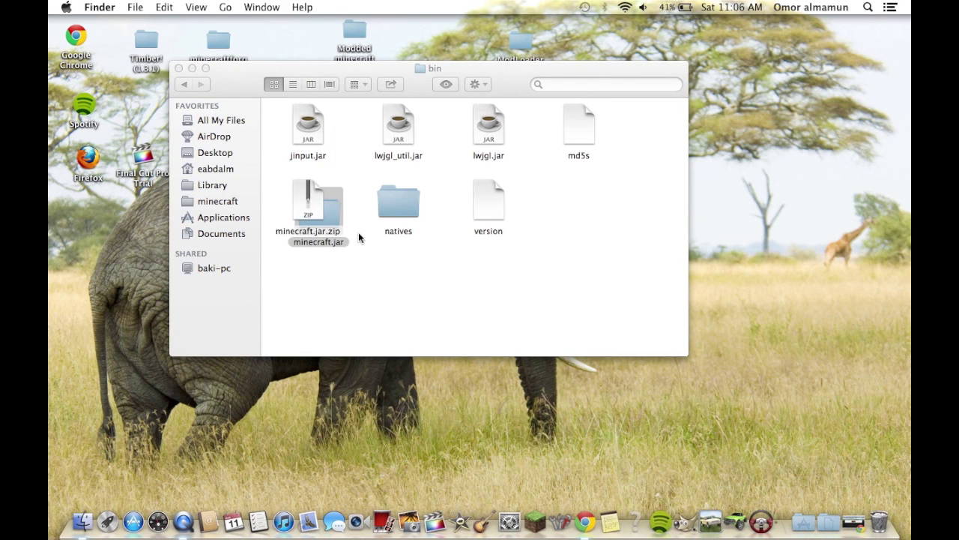
pyautogui.moveTo(336, 219); pyautogui.dragTo(550, 194)
# - Open the extracted minecraft.jar folder and move its META-INF folder to the Trash
pyautogui.doubleClick(550, 196)
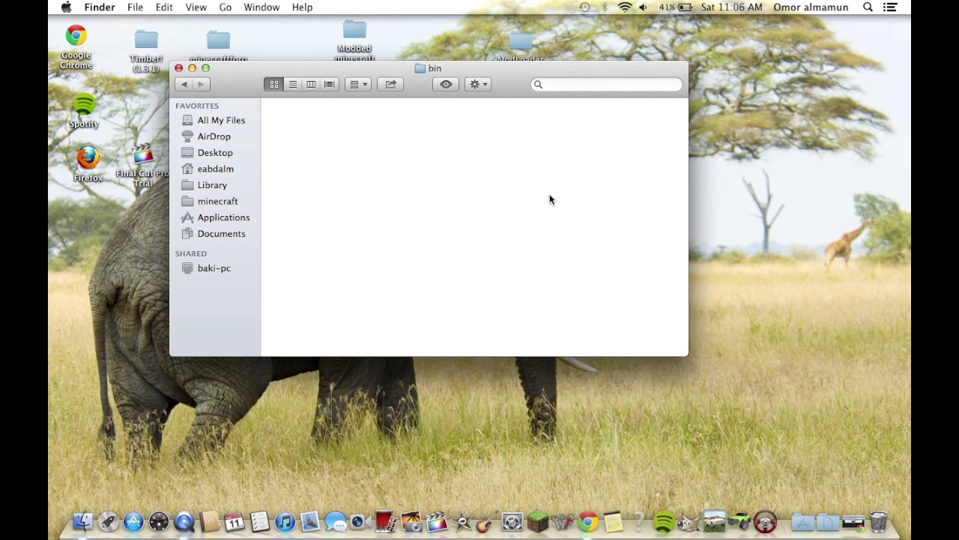
pyautogui.click(293, 84)
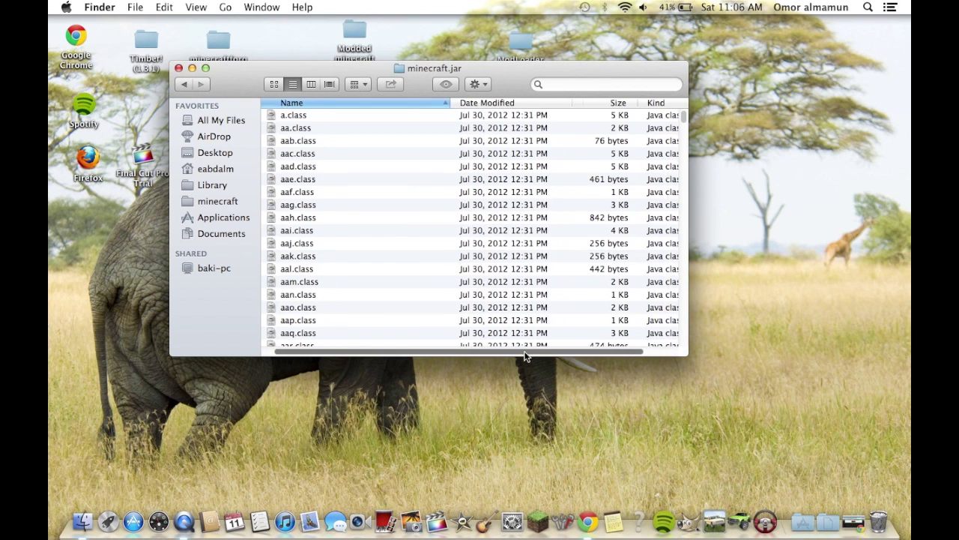
pyautogui.moveTo(525, 351); pyautogui.dragTo(598, 349)
pyautogui.click(615, 101)
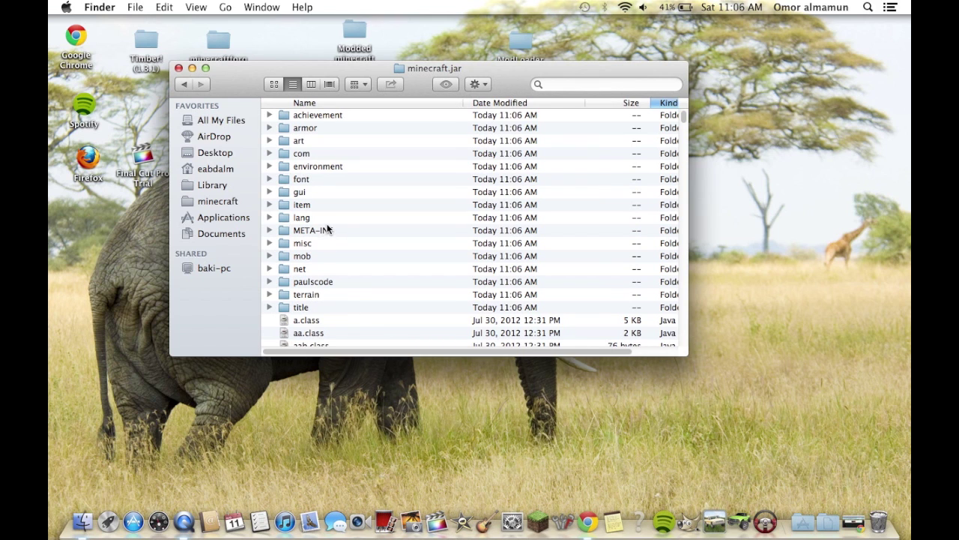
pyautogui.moveTo(326, 233); pyautogui.dragTo(888, 517)
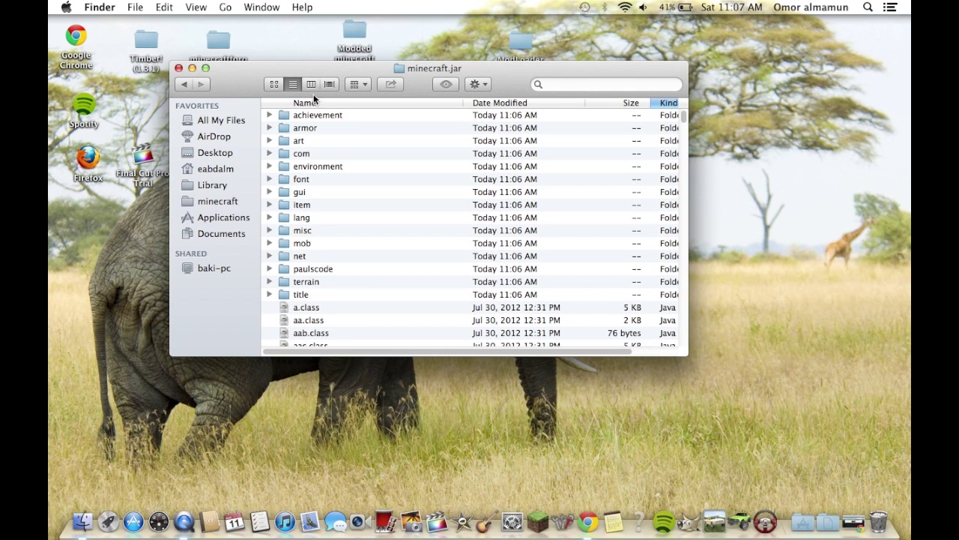
pyautogui.click(275, 85)
pyautogui.moveTo(240, 75); pyautogui.dragTo(272, 284)
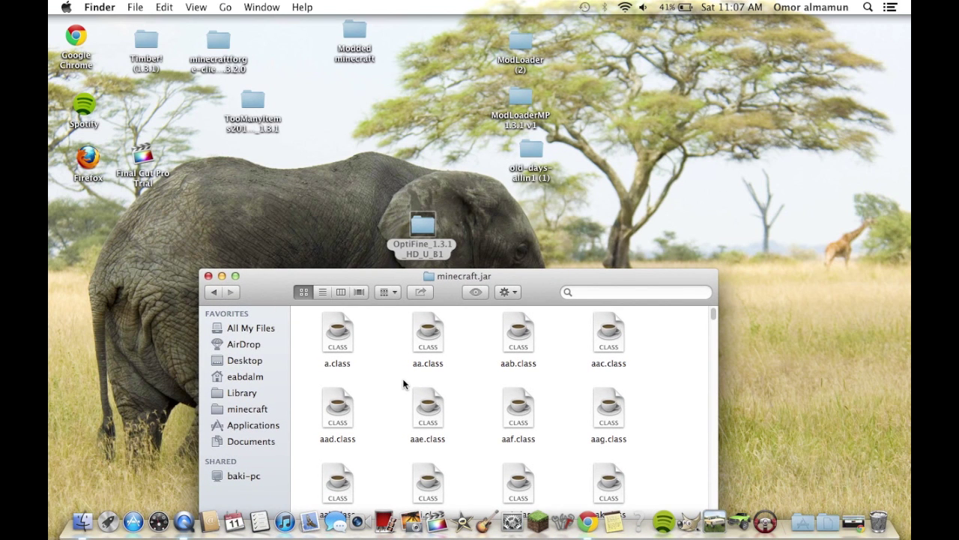
# - Paste the OptiFine files into minecraft.jar, replacing all conflicting files, then close the window
pyautogui.press('super+alt+v')
pyautogui.click(608, 270)
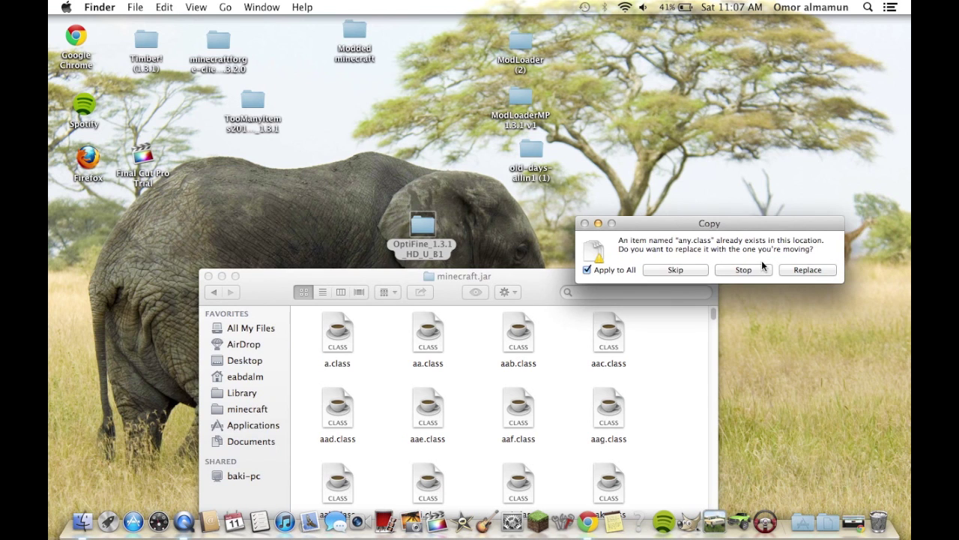
pyautogui.click(806, 272)
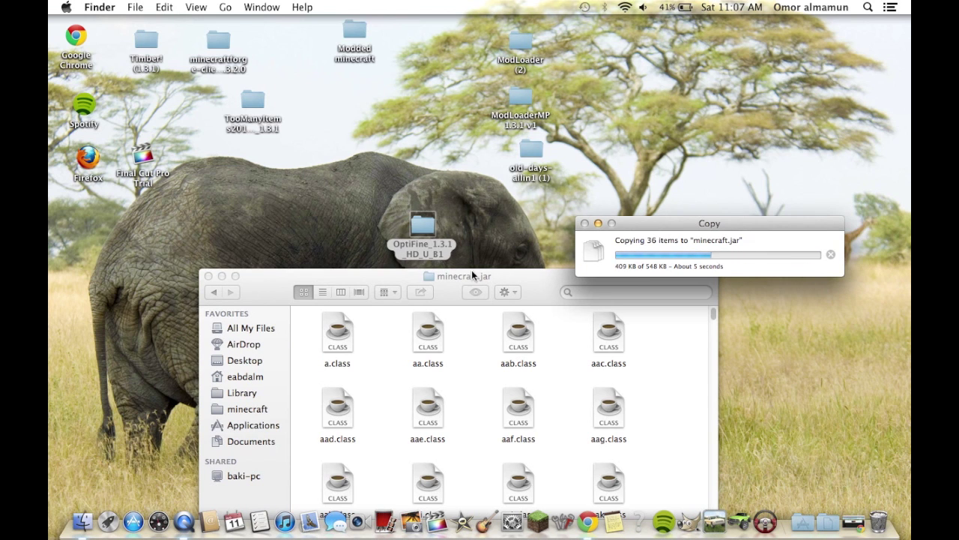
pyautogui.moveTo(287, 292); pyautogui.dragTo(274, 205)
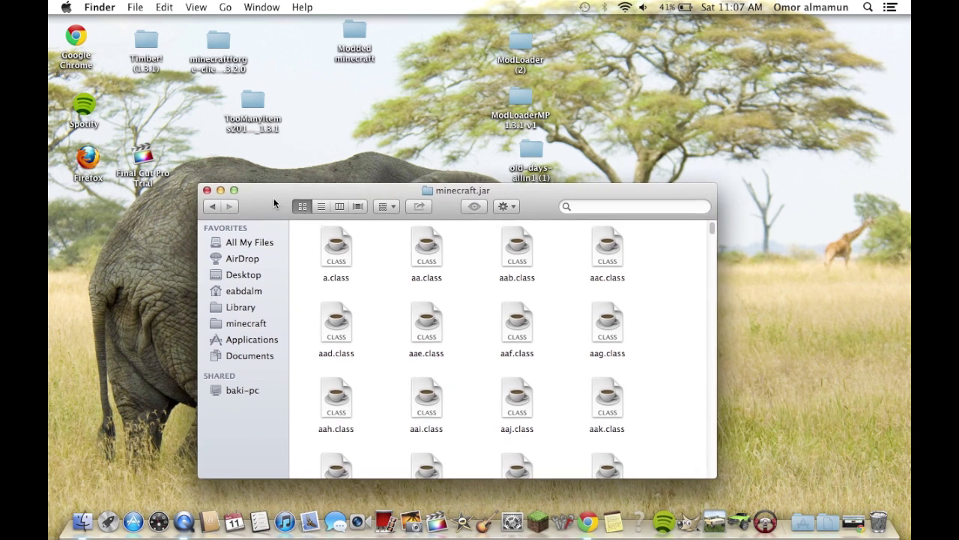
pyautogui.click(207, 188)
pyautogui.click(313, 311)
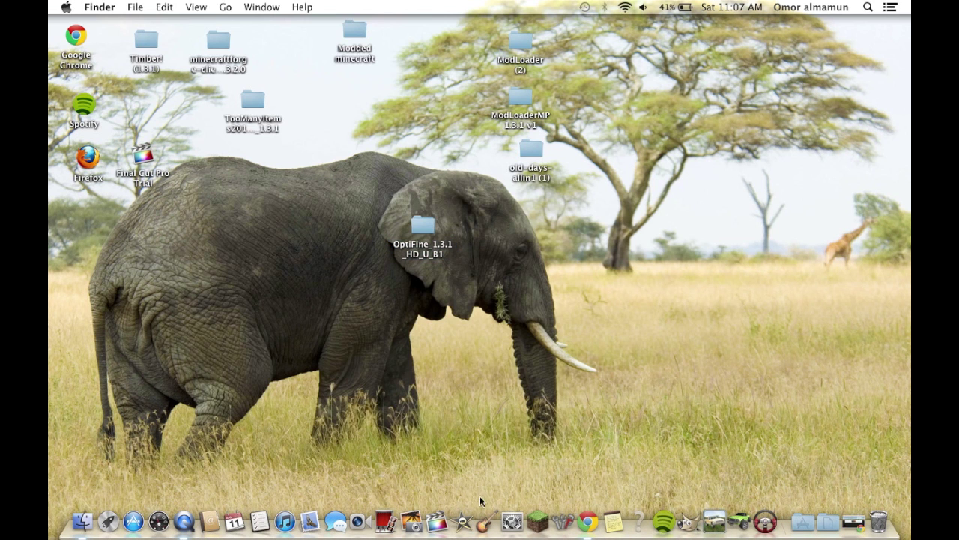
# - Launch Minecraft from the Dock and log in through the launcher
pyautogui.click(546, 483)
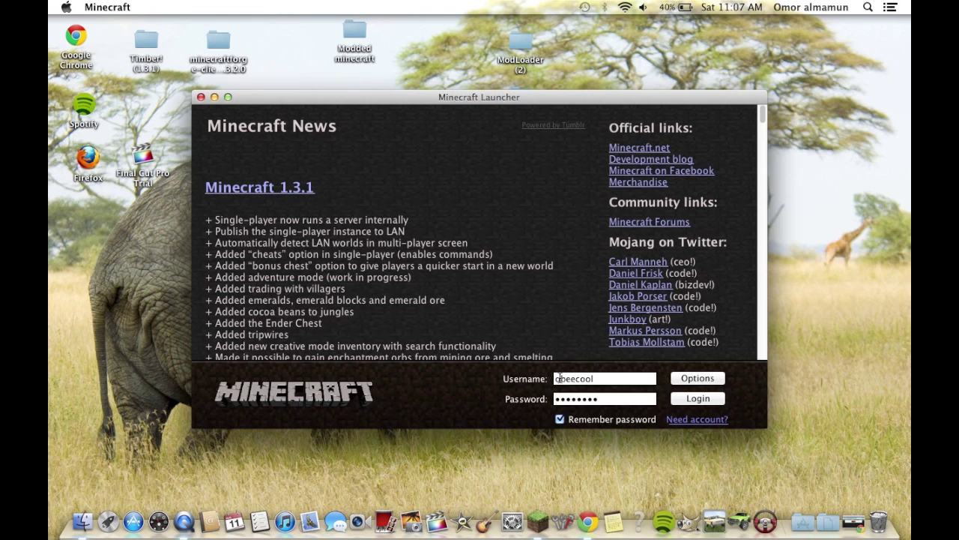
pyautogui.click(697, 399)
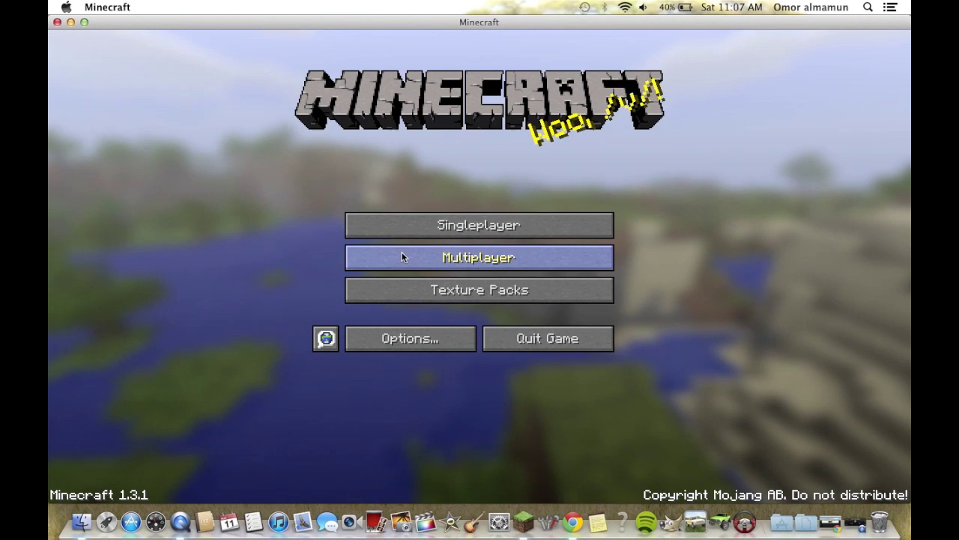
# - Look through OptiFine's Video Settings and Animations options in the game options
pyautogui.click(397, 333)
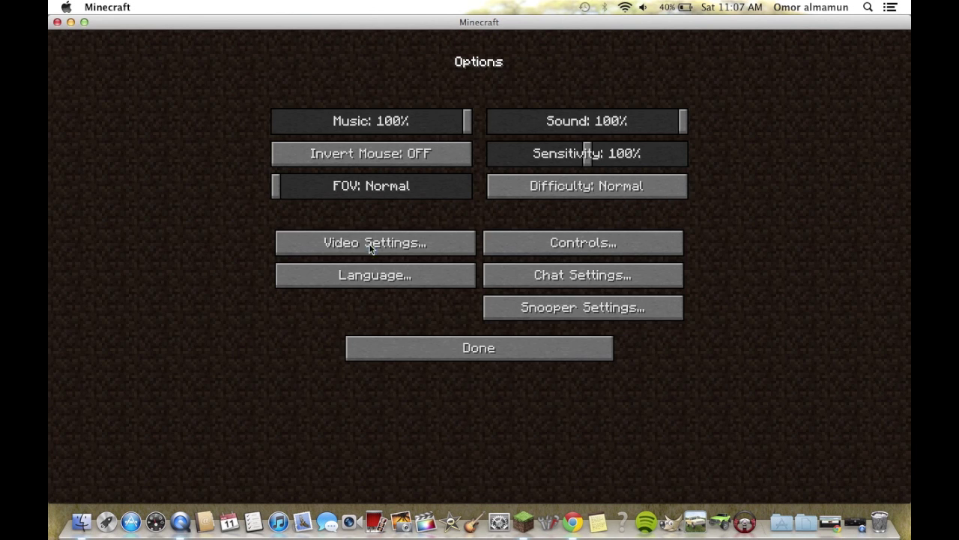
pyautogui.click(278, 245)
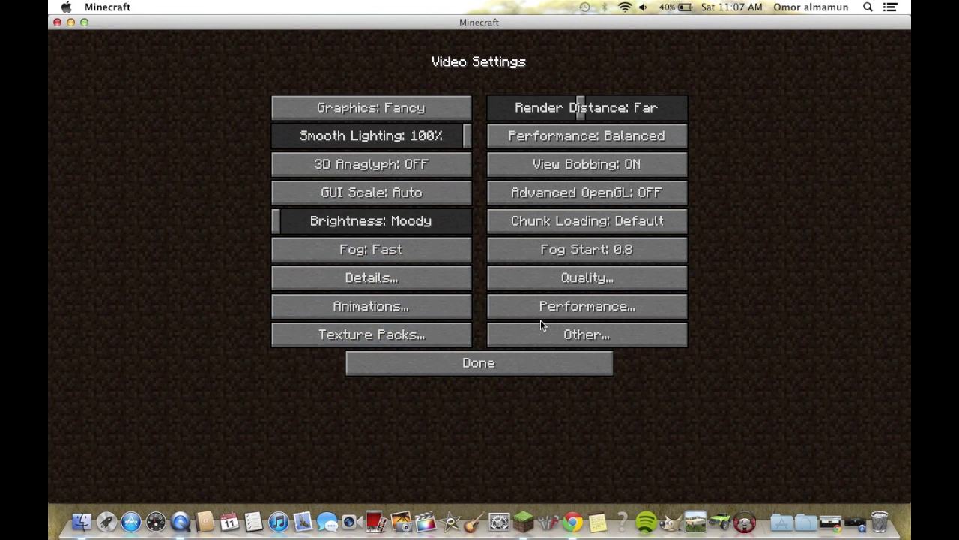
pyautogui.click(433, 308)
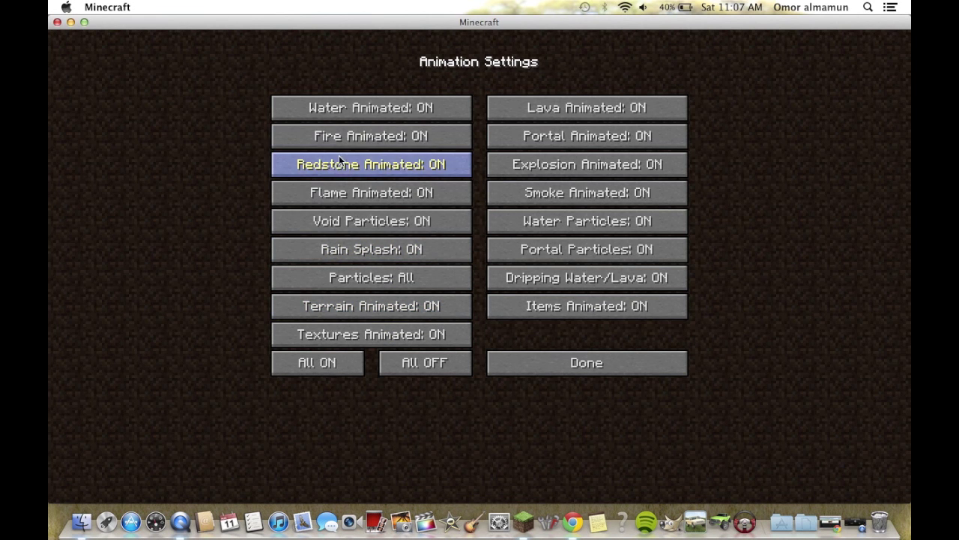
pyautogui.click(577, 356)
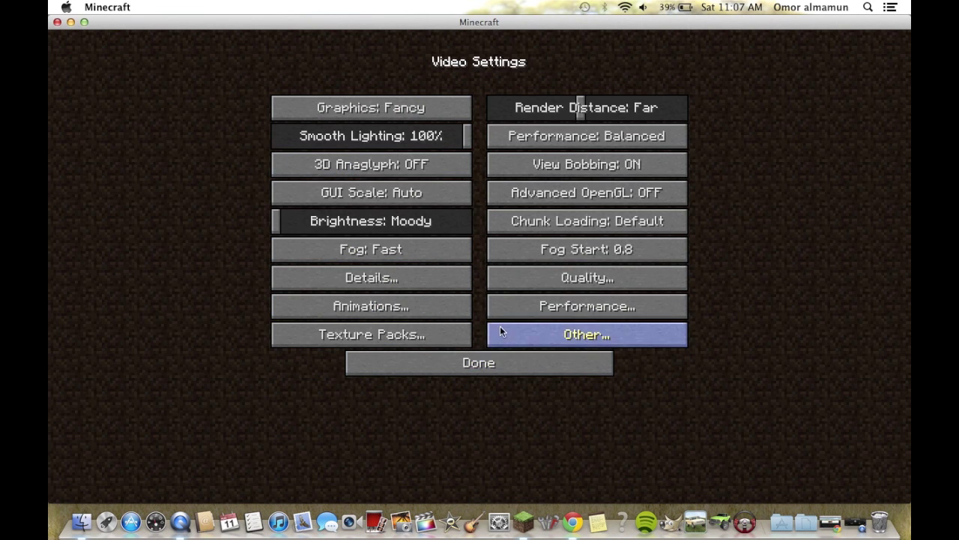
pyautogui.click(480, 363)
# - Return to the title menu and load a saved singleplayer world
pyautogui.click(516, 351)
pyautogui.click(446, 223)
pyautogui.doubleClick(440, 242)
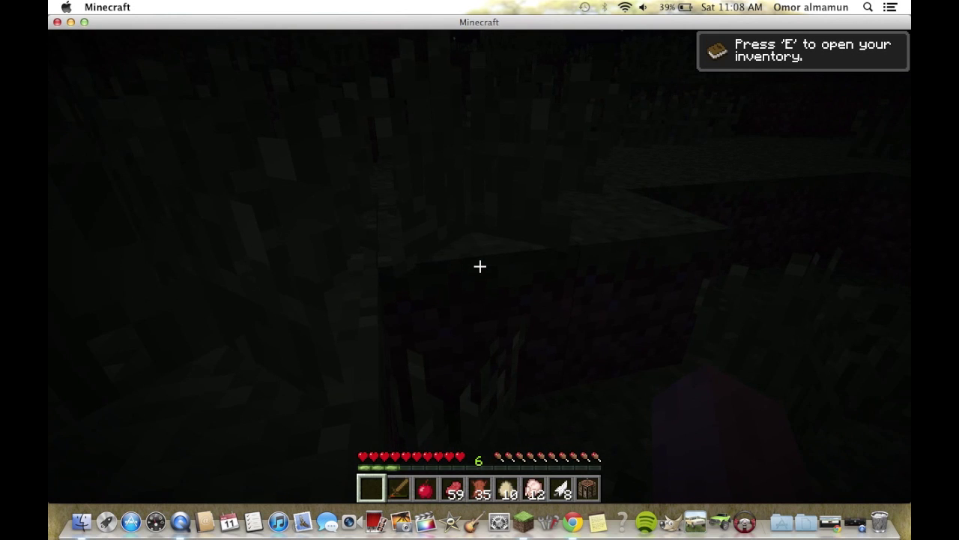
# - Raise Minecraft's brightness from Moody to +94% in Video Settings and resume playing
pyautogui.press('Escape')
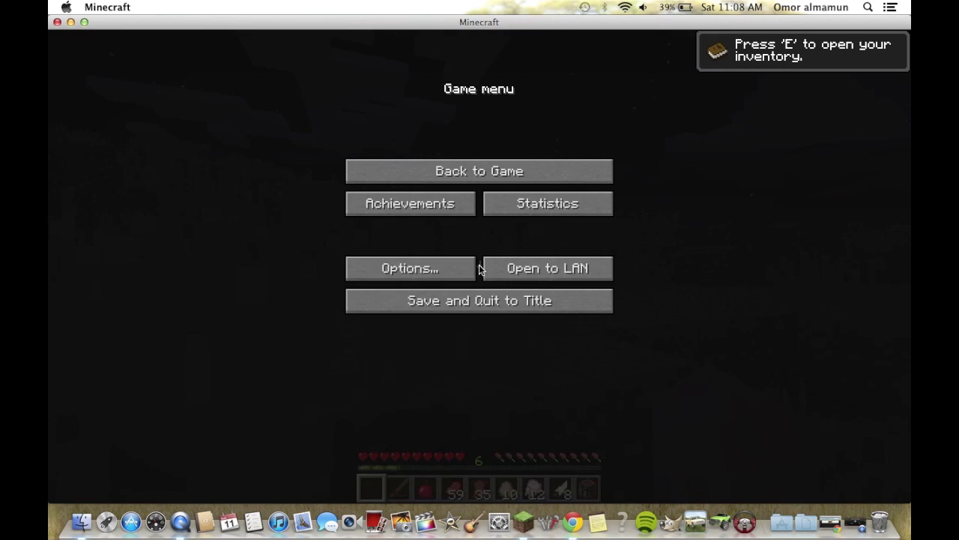
pyautogui.click(424, 274)
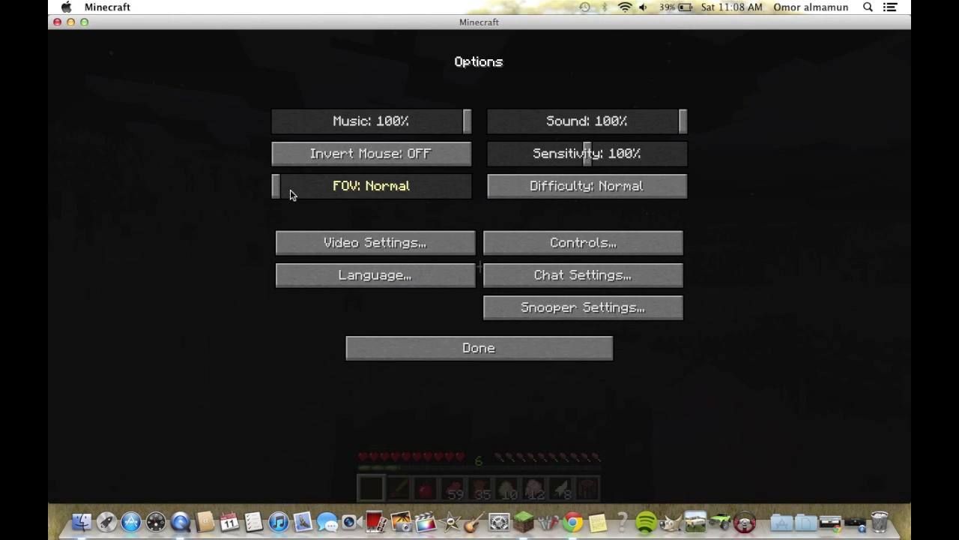
pyautogui.click(322, 241)
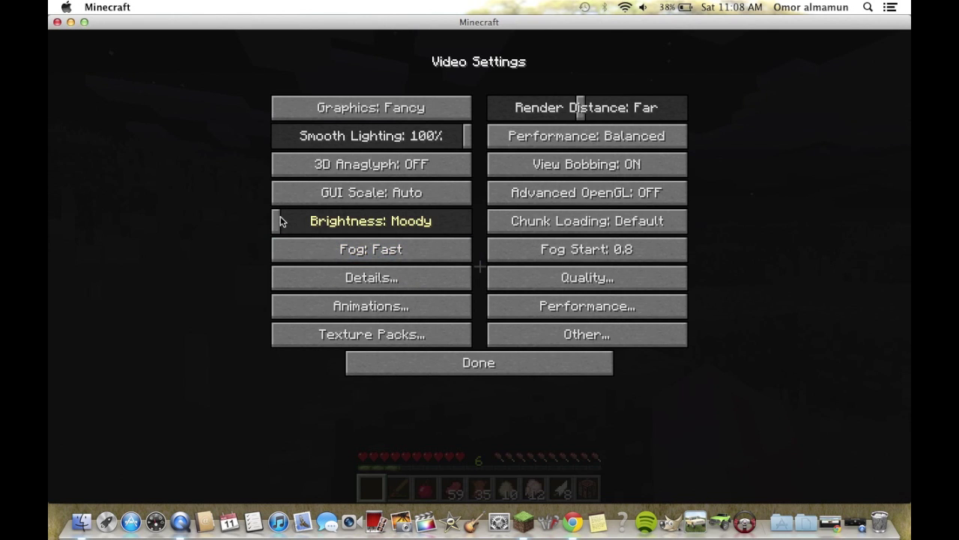
pyautogui.moveTo(276, 220); pyautogui.dragTo(475, 228)
pyautogui.click(472, 366)
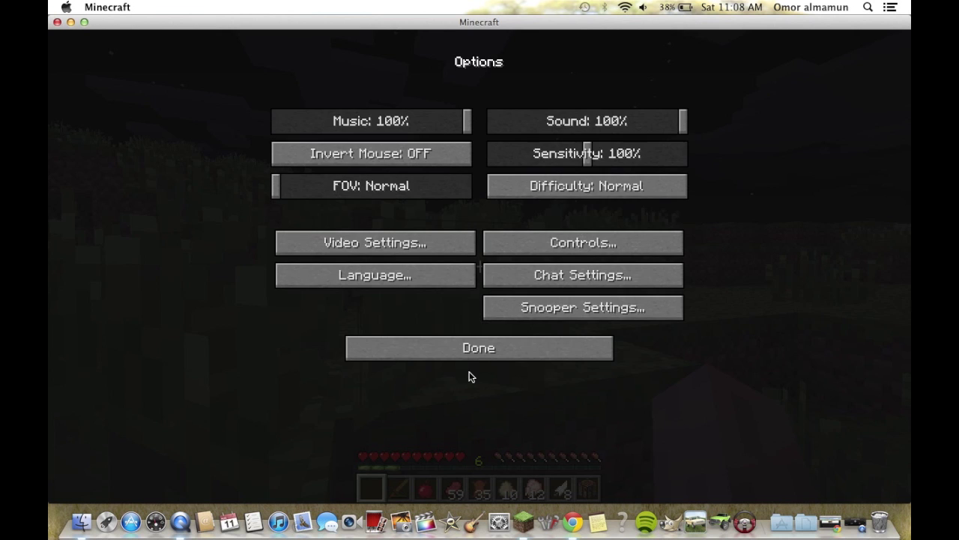
pyautogui.click(465, 355)
pyautogui.click(439, 172)
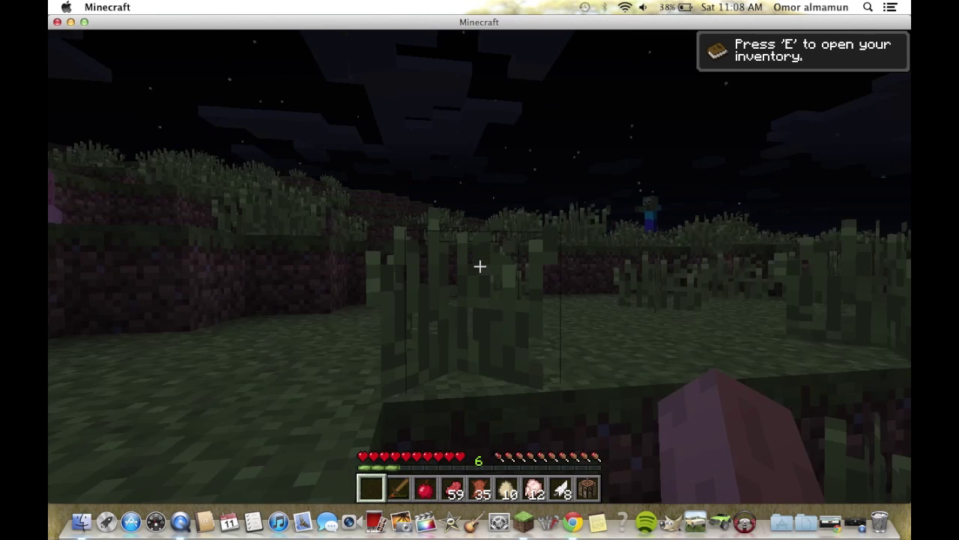
# - Set the difficulty to Peaceful, save and quit to the title screen, then switch to QuickTime Player
pyautogui.press('Escape')
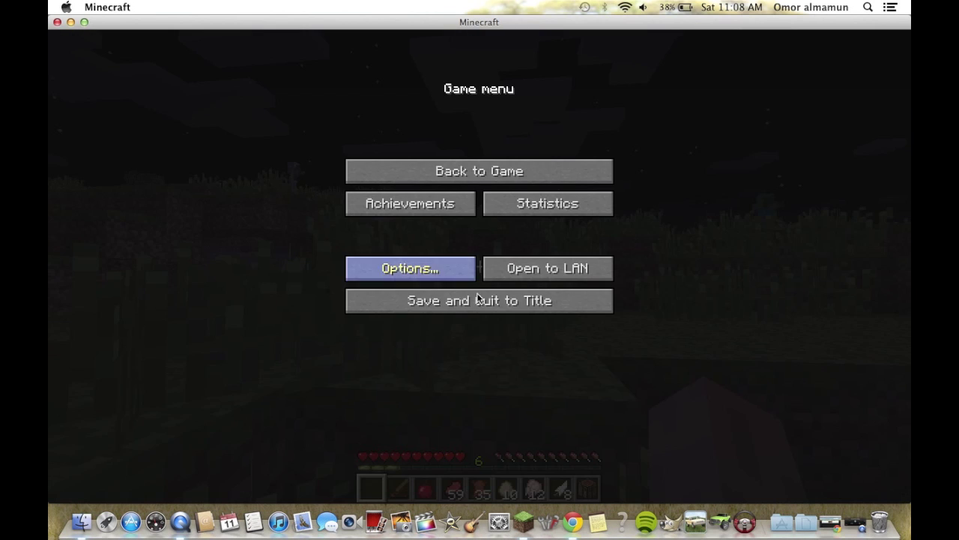
pyautogui.click(430, 273)
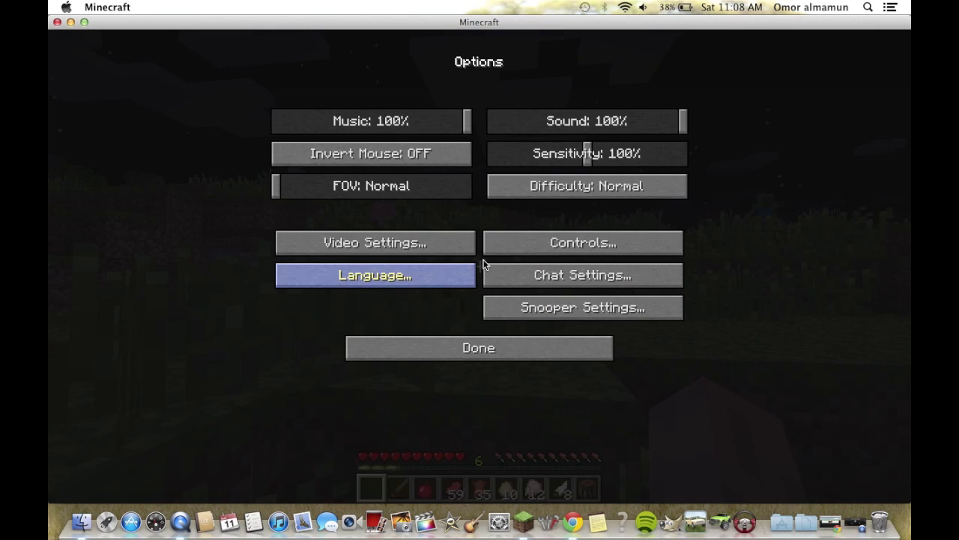
pyautogui.click(545, 188)
pyautogui.click(545, 188)
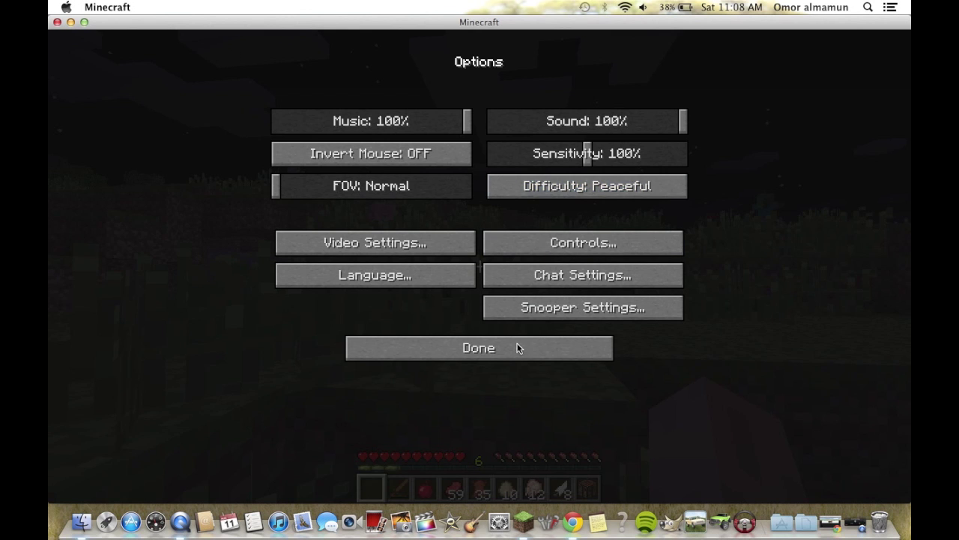
pyautogui.click(491, 300)
pyautogui.click(830, 522)
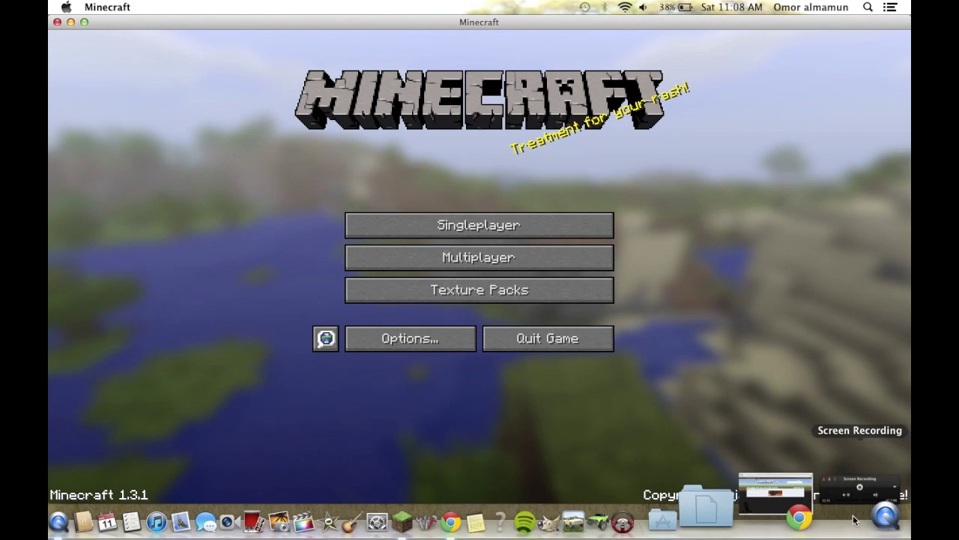